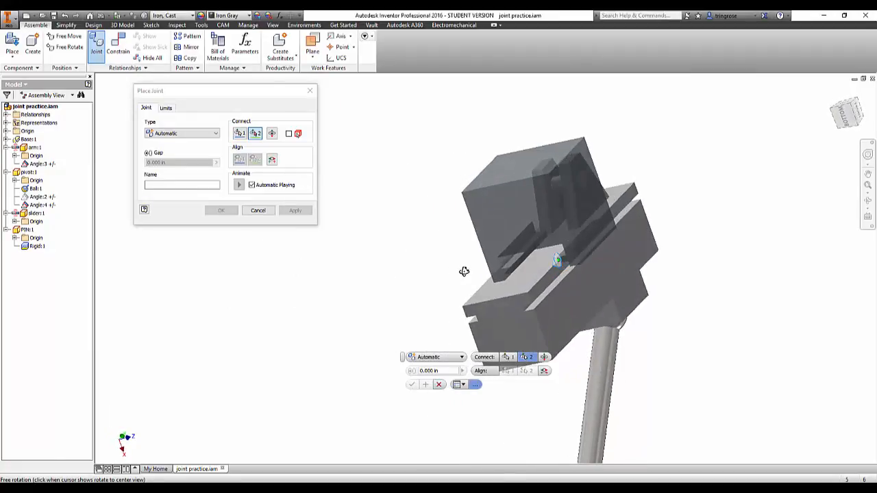
Connect the dark block to the matching point on the base's rail groove with a Slider joint and 0.000 in gap.
{"action": "scroll", "coordinate": [492, 284], "scroll_direction": "down", "scroll_amount": 3}
{"action": "left_click", "coordinate": [559, 328]}
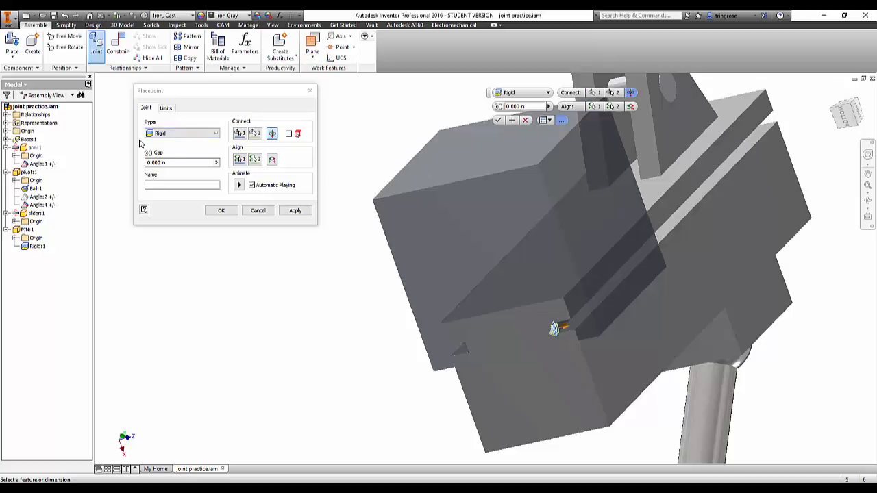
{"action": "left_click", "coordinate": [187, 135]}
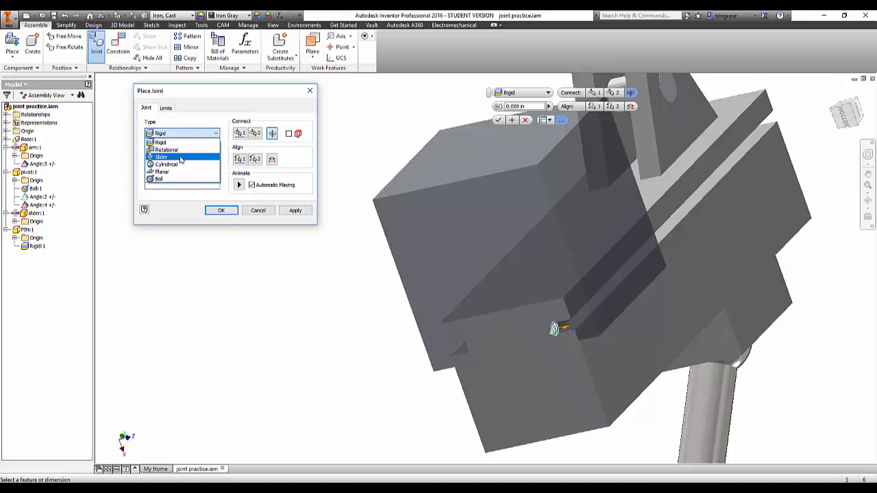
{"action": "left_click", "coordinate": [180, 158]}
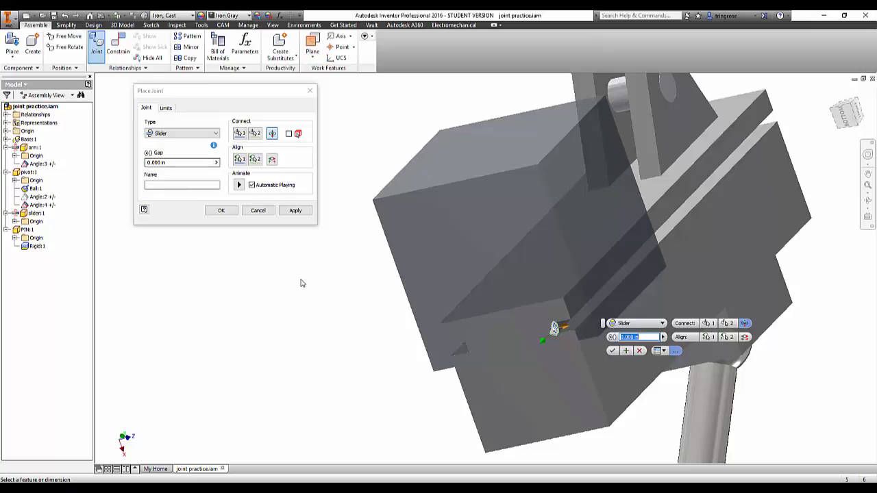
{"action": "key", "text": "Return"}
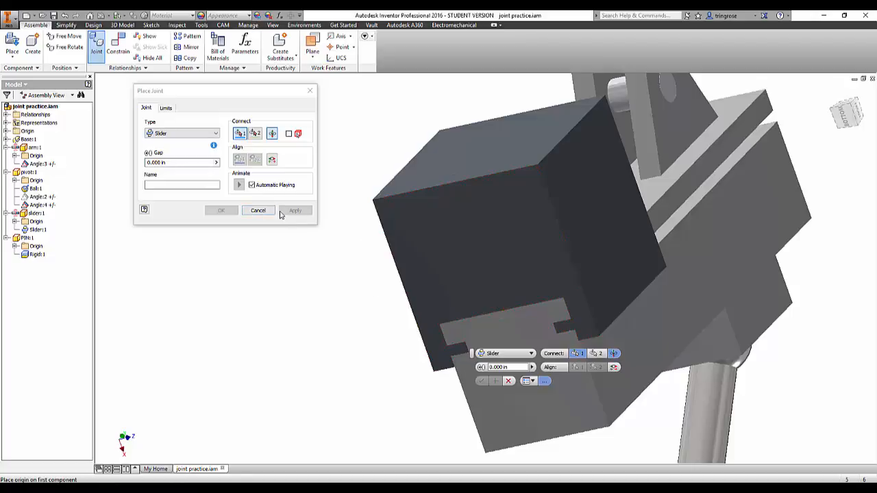
{"action": "left_click", "coordinate": [259, 210]}
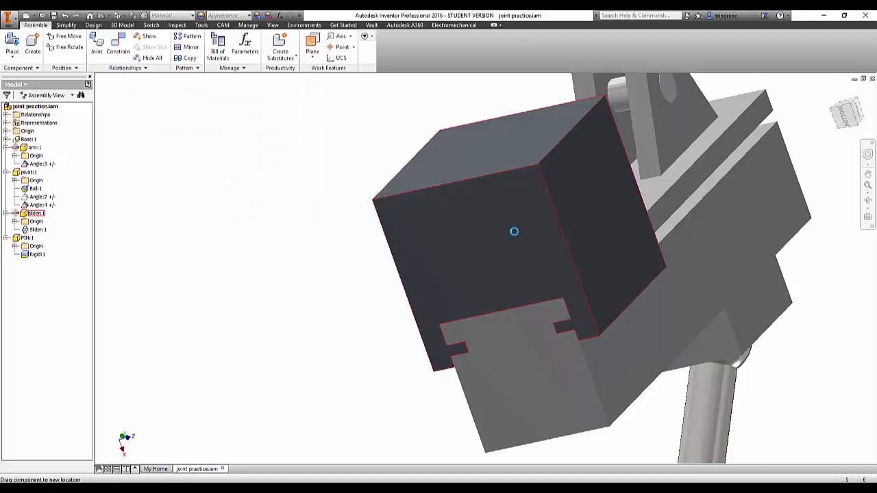
Slide the dark block along the base's rail and view it from several angles to check the joint's motion.
{"action": "mouse_move", "coordinate": [514, 232]}
{"action": "left_mouse_down"}
{"action": "mouse_move", "coordinate": [556, 190]}
{"action": "mouse_move", "coordinate": [503, 231]}
{"action": "left_mouse_up"}
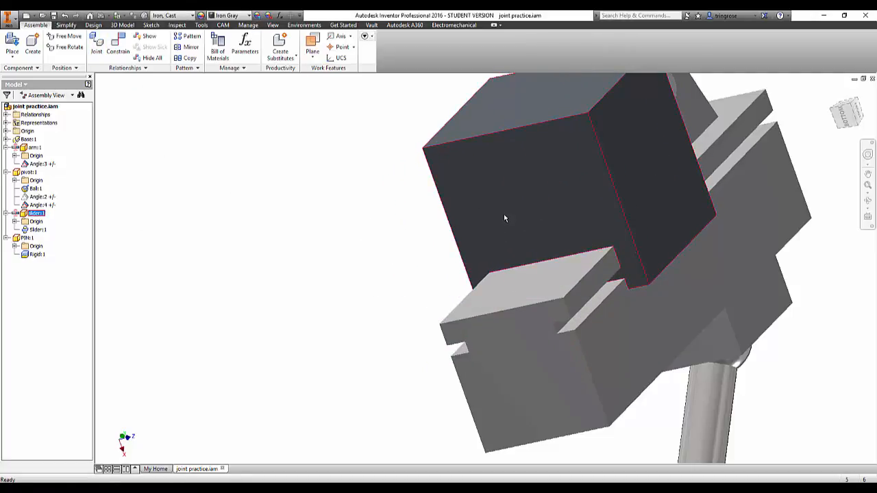
{"action": "scroll", "coordinate": [535, 266], "scroll_direction": "up", "scroll_amount": 3}
{"action": "middle_click_drag", "start_coordinate": [533, 267], "coordinate": [549, 244], "text": "shift"}
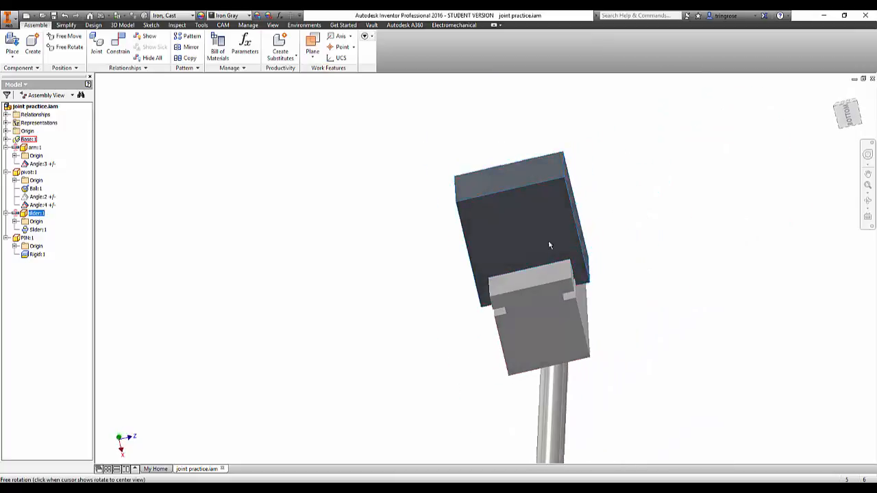
{"action": "left_click_drag", "start_coordinate": [549, 245], "coordinate": [504, 250]}
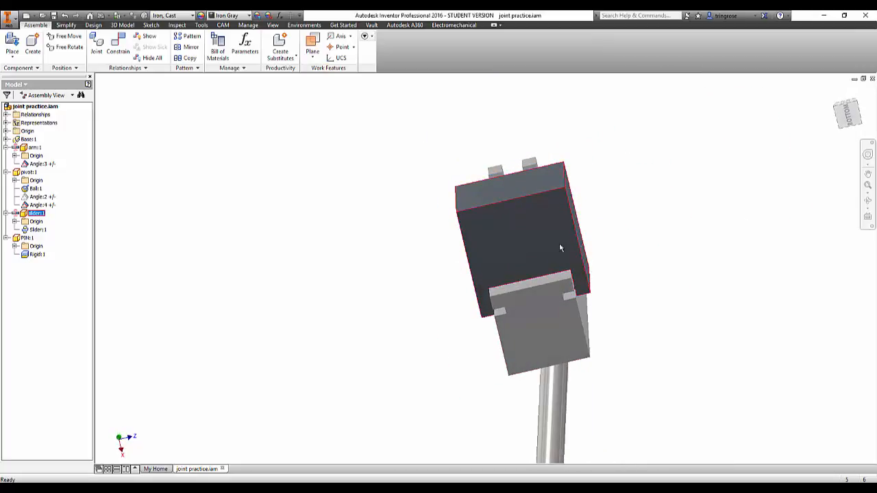
{"action": "middle_click_drag", "start_coordinate": [554, 251], "coordinate": [519, 280], "text": "shift"}
{"action": "left_click_drag", "start_coordinate": [518, 280], "coordinate": [512, 261]}
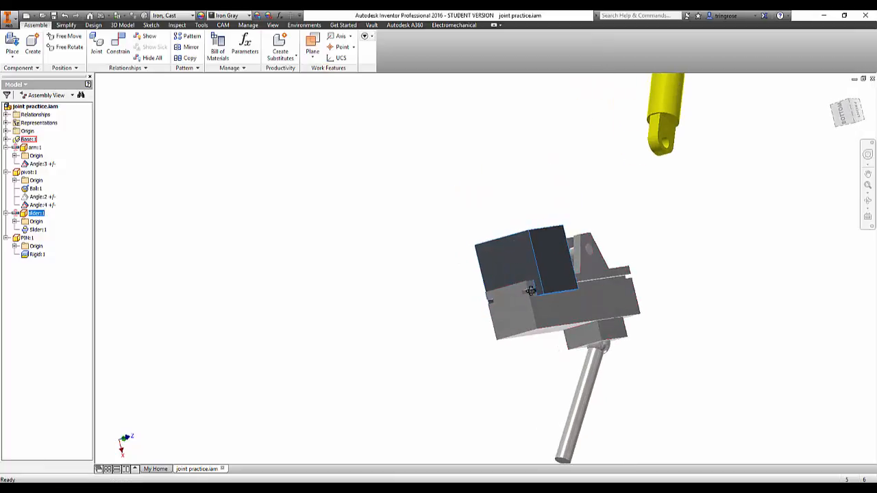
{"action": "middle_click_drag", "start_coordinate": [531, 290], "coordinate": [529, 302], "text": "shift"}
{"action": "left_click_drag", "start_coordinate": [536, 258], "coordinate": [545, 298]}
{"action": "scroll", "coordinate": [545, 297], "scroll_direction": "up", "scroll_amount": 3}
{"action": "middle_click_drag", "start_coordinate": [545, 297], "coordinate": [610, 305], "text": "shift"}
{"action": "scroll", "coordinate": [521, 279], "scroll_direction": "down", "scroll_amount": 6}
Move the yellow arm so that its lug end sits just above the base's pin bracket.
{"action": "left_click_drag", "start_coordinate": [521, 280], "coordinate": [466, 314]}
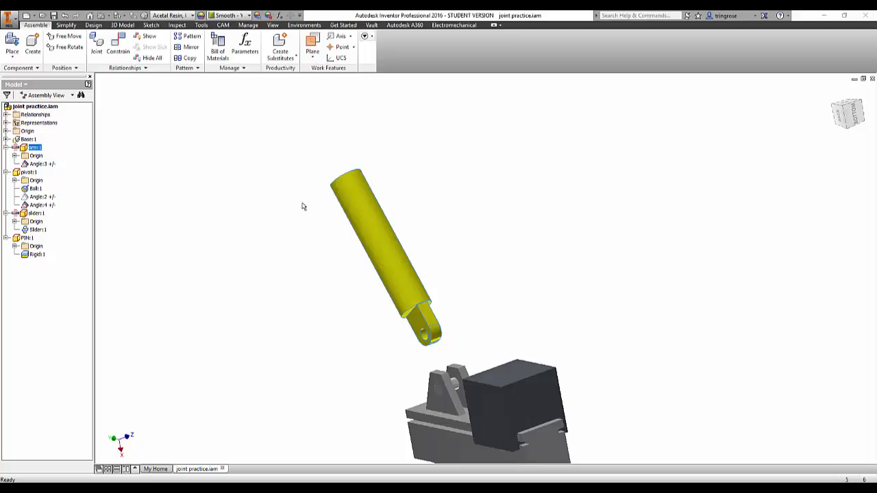
{"action": "left_click_drag", "start_coordinate": [363, 237], "coordinate": [359, 232]}
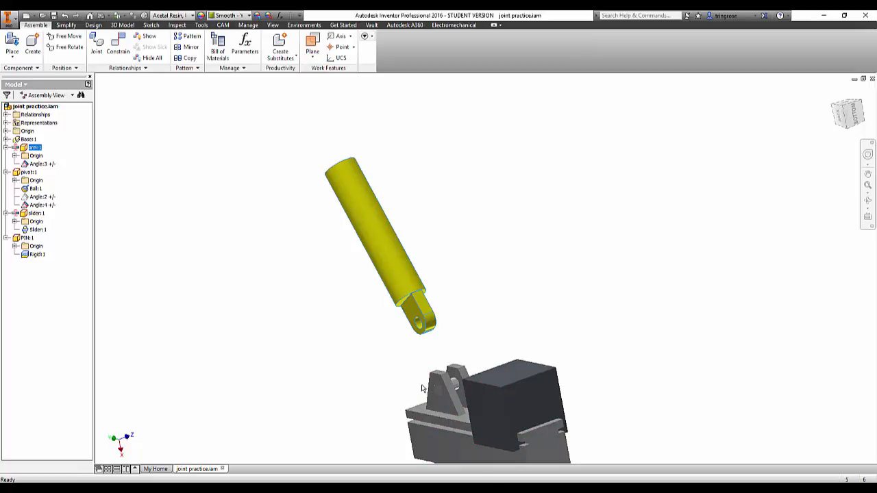
{"action": "left_click_drag", "start_coordinate": [381, 247], "coordinate": [389, 287]}
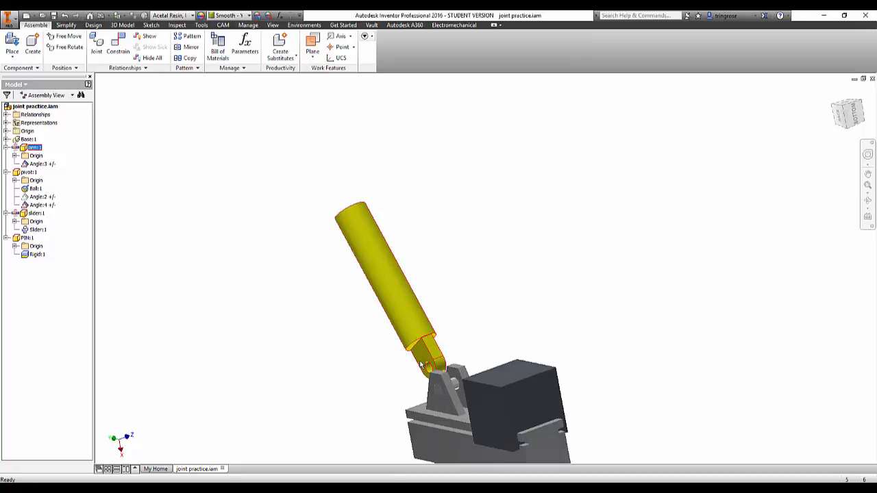
{"action": "left_click_drag", "start_coordinate": [421, 360], "coordinate": [396, 291]}
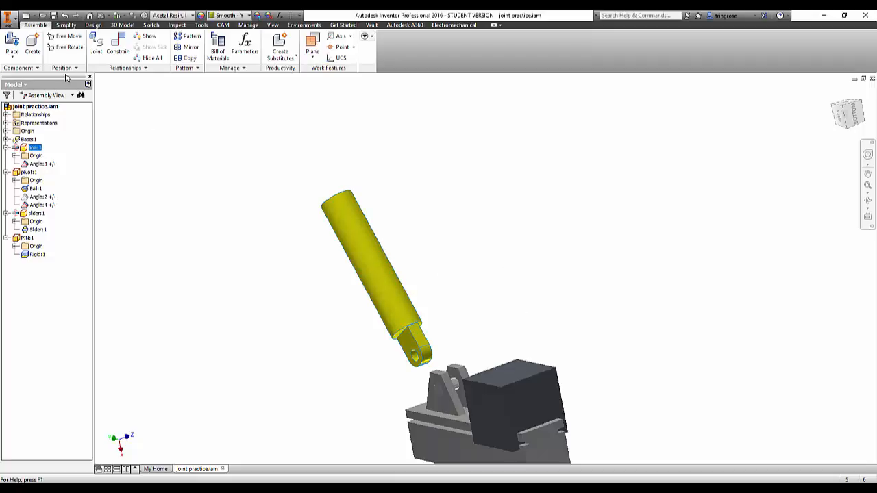
Add a Cylindrical joint between the hole in the yellow arm's lug and the pin in the bracket.
{"action": "left_click", "coordinate": [96, 44]}
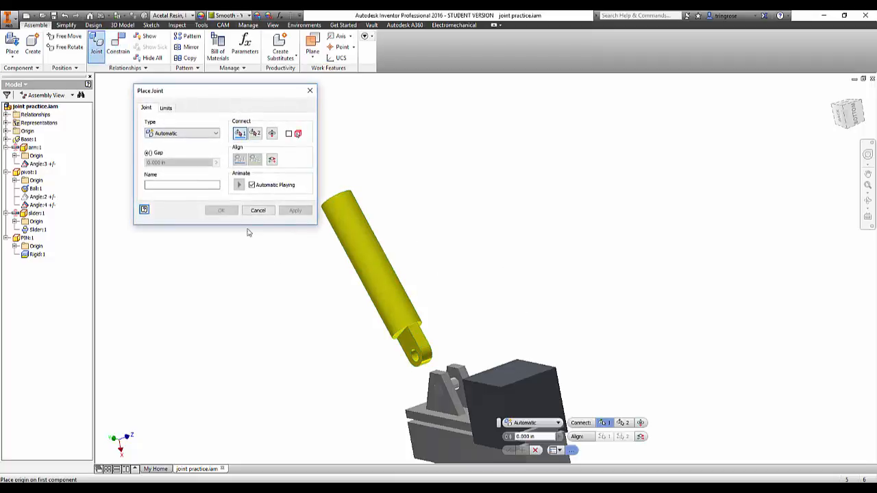
{"action": "left_click", "coordinate": [163, 135]}
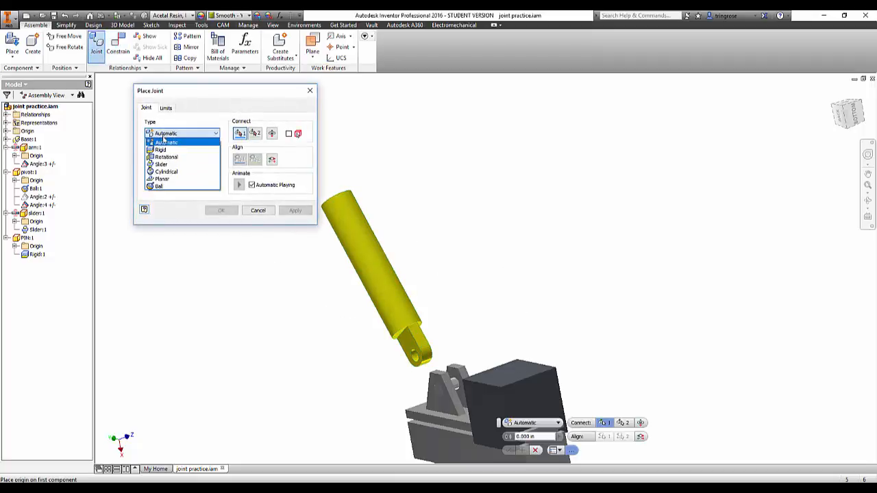
{"action": "left_click", "coordinate": [170, 172]}
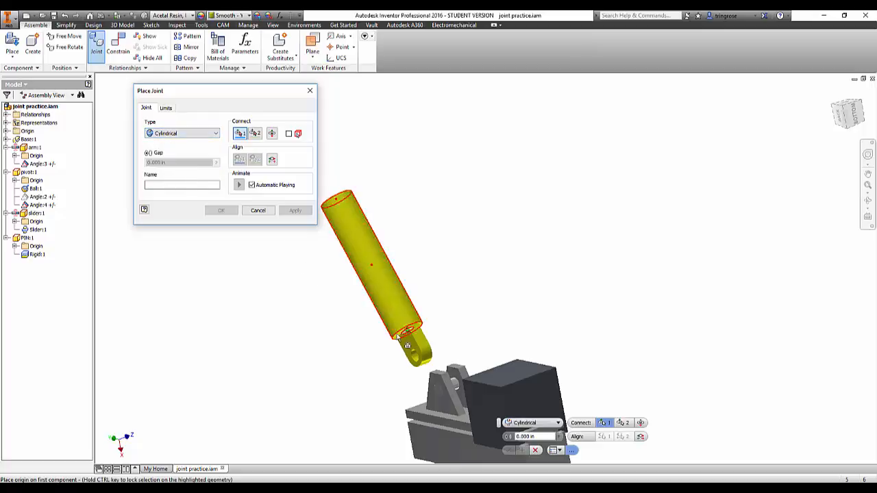
{"action": "scroll", "coordinate": [422, 353], "scroll_direction": "up", "scroll_amount": 5}
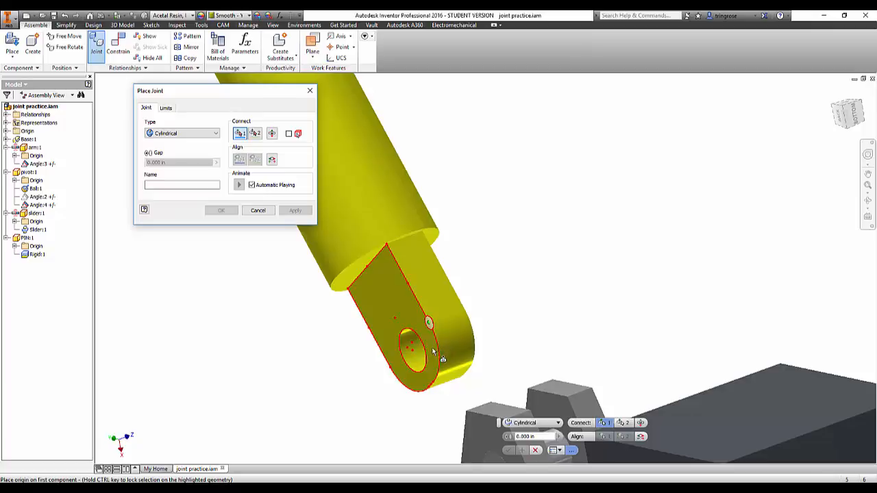
{"action": "left_click", "coordinate": [414, 358]}
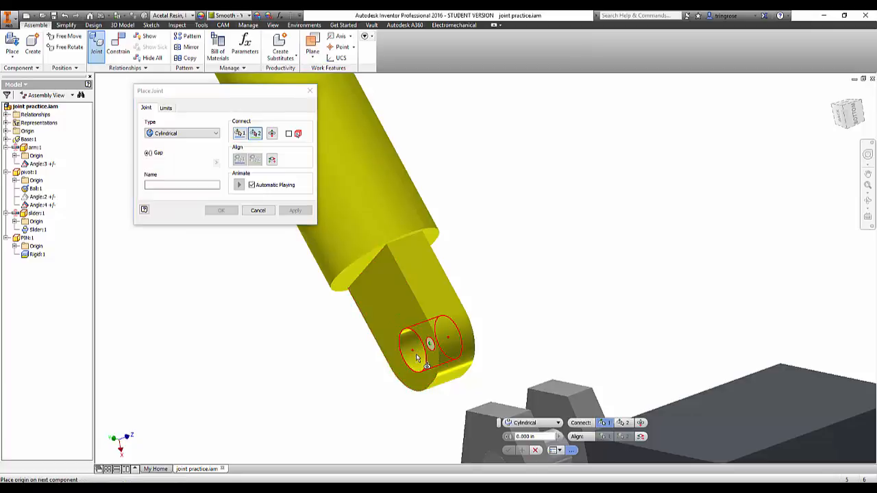
{"action": "scroll", "coordinate": [482, 378], "scroll_direction": "down", "scroll_amount": 3}
{"action": "middle_click_drag", "start_coordinate": [482, 378], "coordinate": [466, 223]}
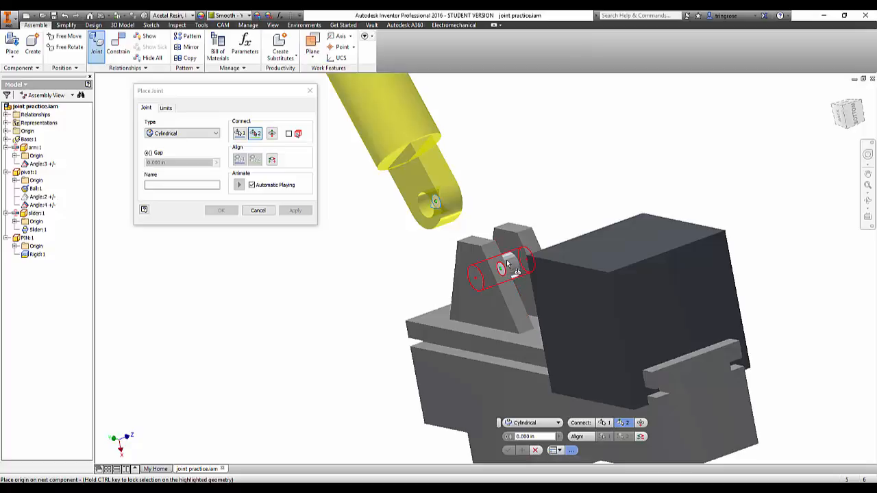
{"action": "left_click", "coordinate": [507, 262]}
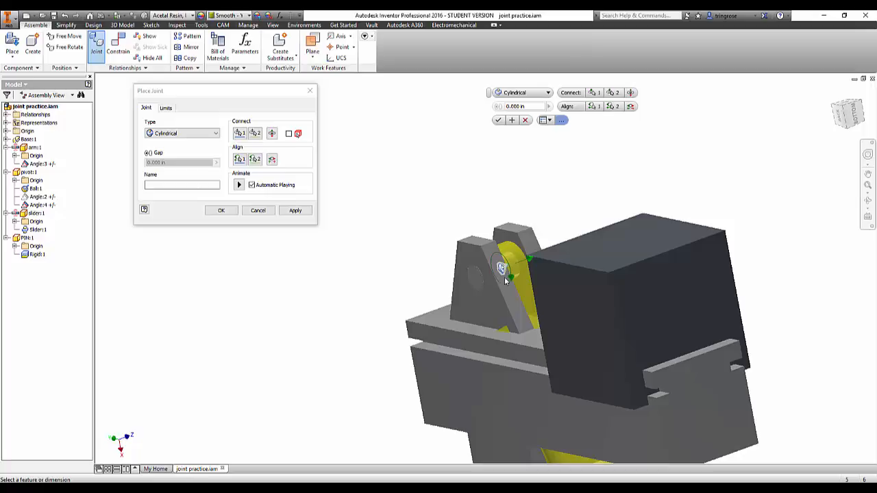
{"action": "left_click", "coordinate": [502, 123]}
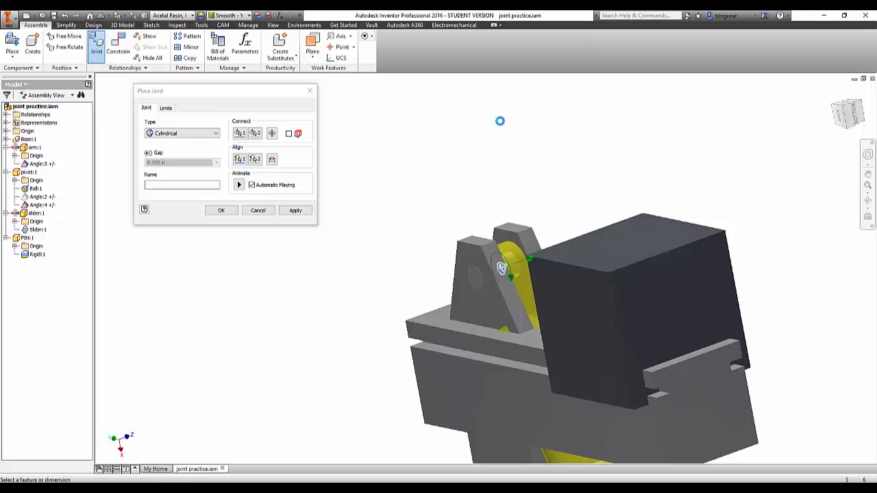
Swing the arm upright and add a Mate constraint with 0.000 in offset between the arm's lug face and the bracket's inner face.
{"action": "left_click_drag", "start_coordinate": [540, 226], "coordinate": [536, 188]}
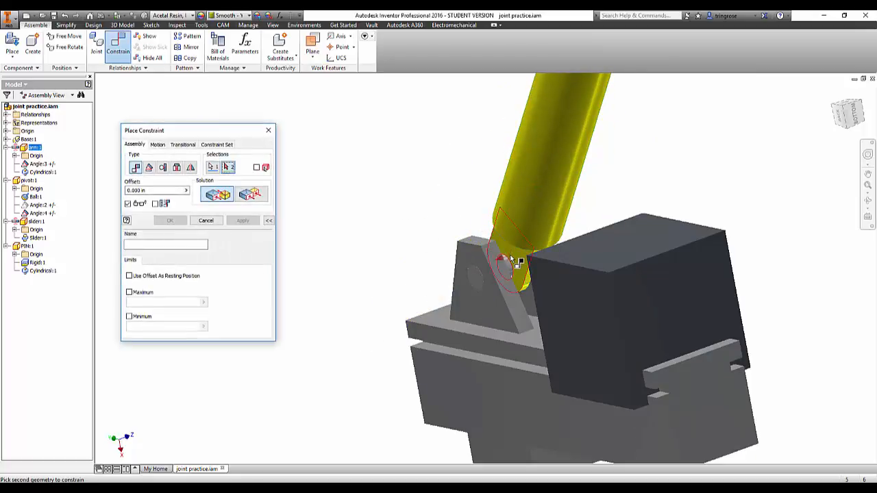
{"action": "middle_click_drag", "start_coordinate": [397, 241], "coordinate": [513, 220], "text": "shift"}
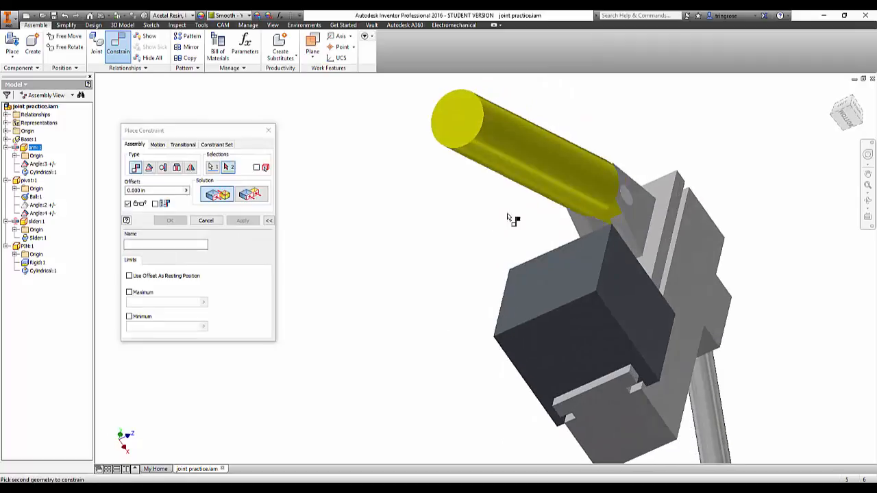
{"action": "scroll", "coordinate": [597, 229], "scroll_direction": "down", "scroll_amount": 3}
{"action": "left_click", "coordinate": [600, 232]}
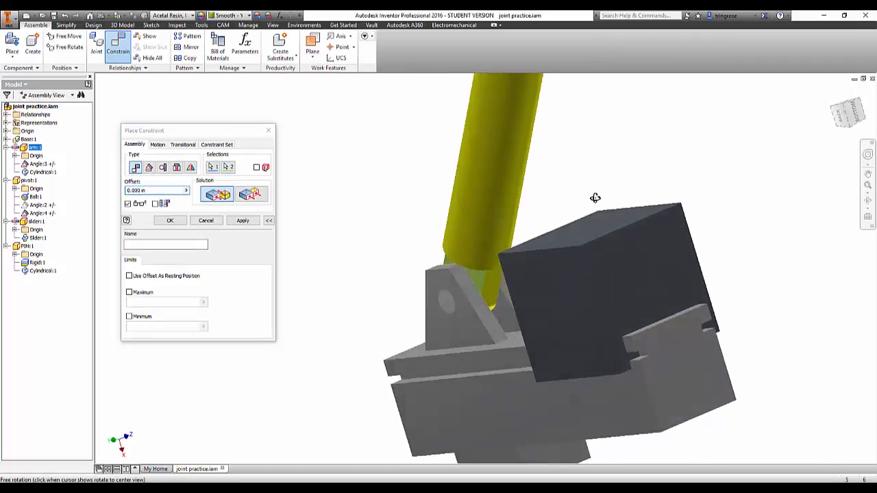
{"action": "left_click", "coordinate": [242, 220]}
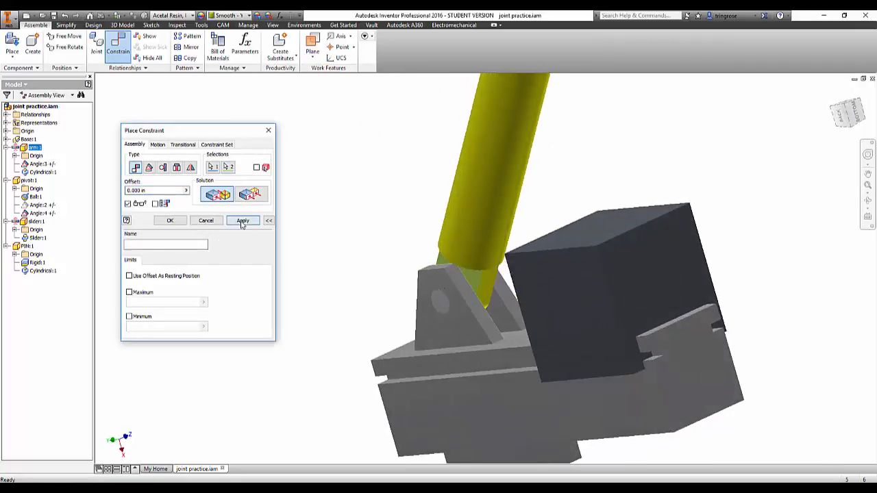
{"action": "left_click", "coordinate": [205, 221]}
Swing the yellow arm about the pin and inspect how it moves within the bracket.
{"action": "left_click_drag", "start_coordinate": [440, 202], "coordinate": [471, 207]}
{"action": "scroll", "coordinate": [471, 208], "scroll_direction": "up", "scroll_amount": 3}
{"action": "middle_click_drag", "start_coordinate": [471, 208], "coordinate": [454, 216], "text": "shift"}
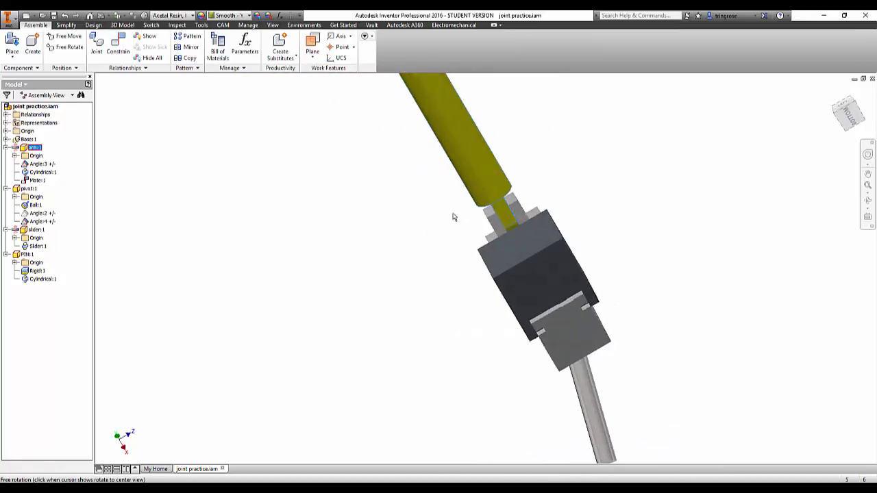
{"action": "left_click_drag", "start_coordinate": [471, 170], "coordinate": [400, 229]}
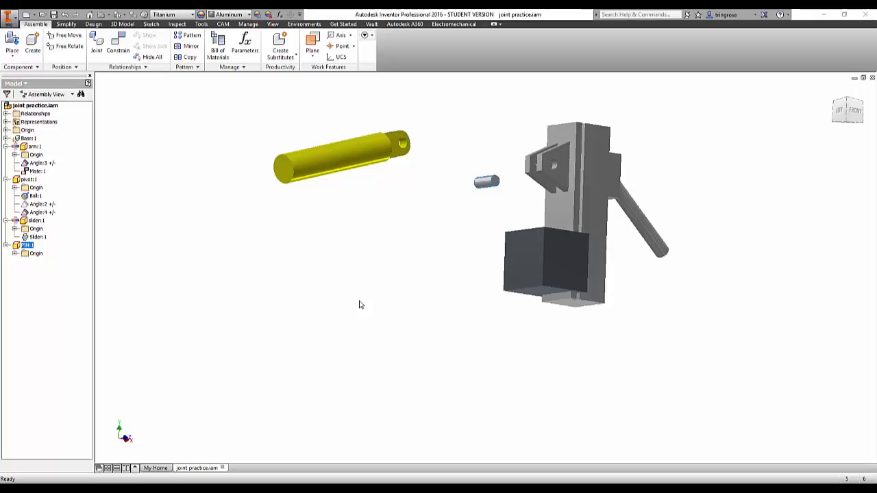
Fix the loose pin in the bracket's hole with a Rigid joint between the pin's end face centre and the hole's outer edge centre.
{"action": "scroll", "coordinate": [99, 74], "scroll_direction": "up", "scroll_amount": 3}
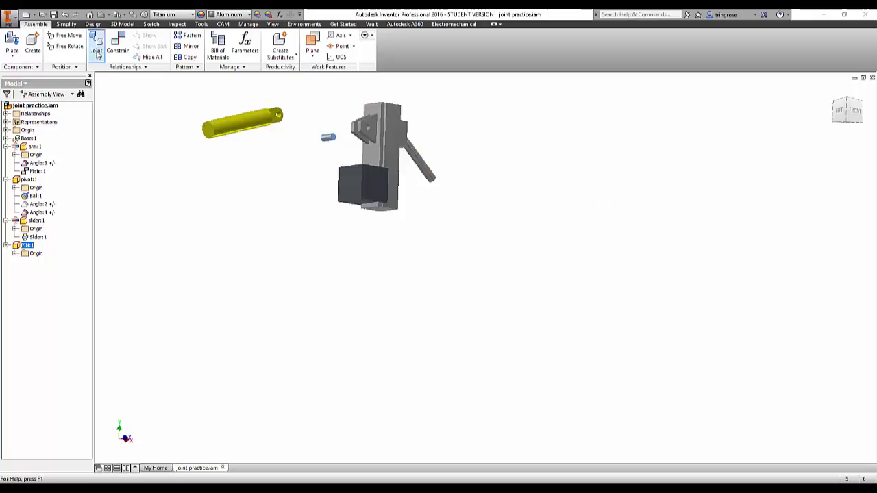
{"action": "left_click", "coordinate": [96, 47]}
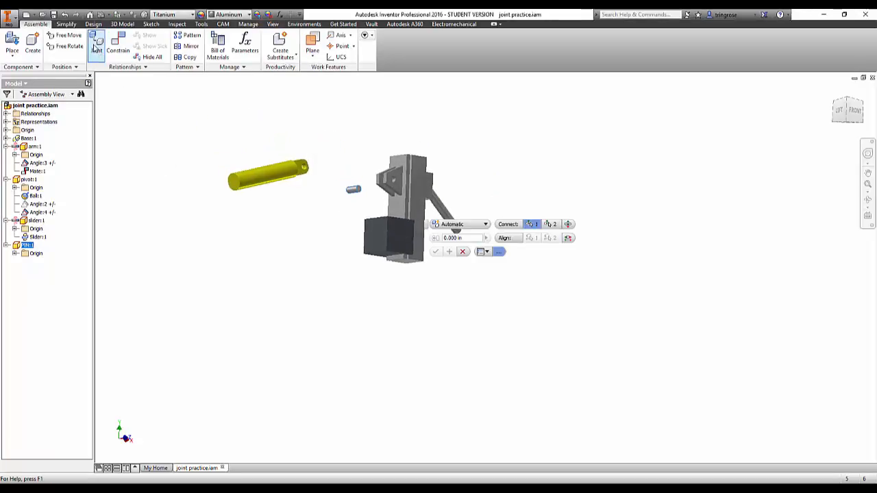
{"action": "left_click", "coordinate": [172, 152]}
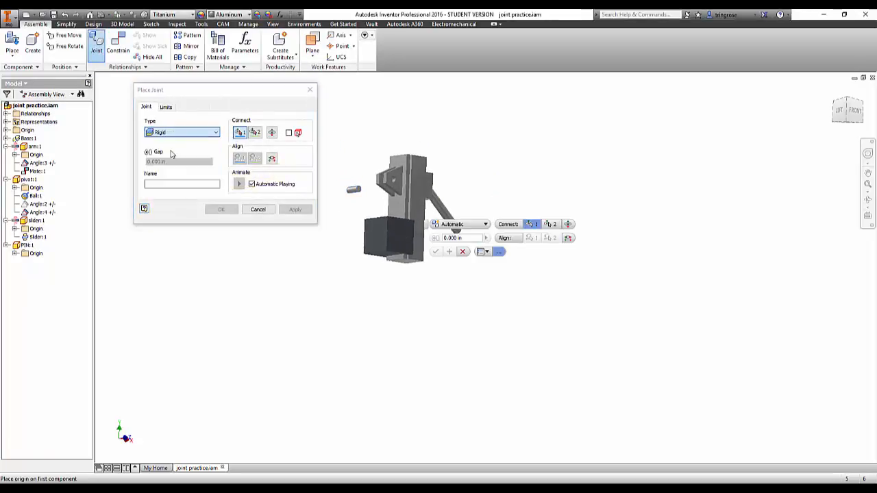
{"action": "scroll", "coordinate": [356, 205], "scroll_direction": "down", "scroll_amount": 5}
{"action": "scroll", "coordinate": [359, 192], "scroll_direction": "up", "scroll_amount": 3}
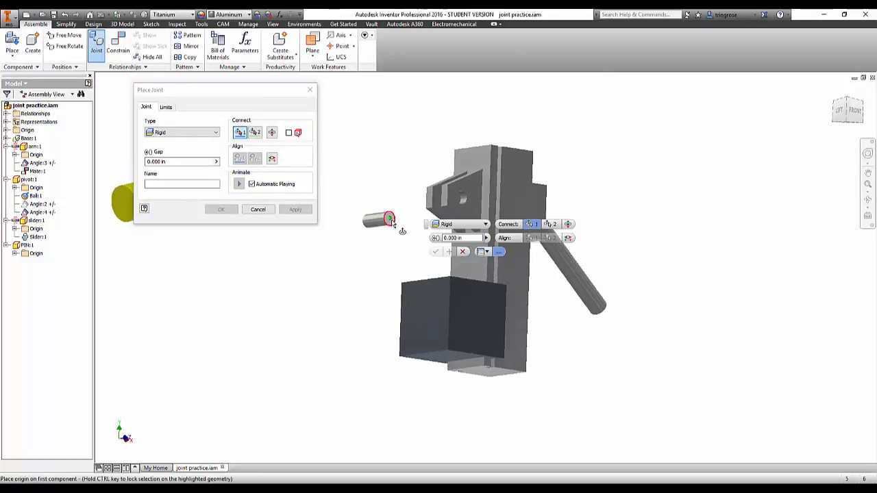
{"action": "left_click", "coordinate": [389, 219]}
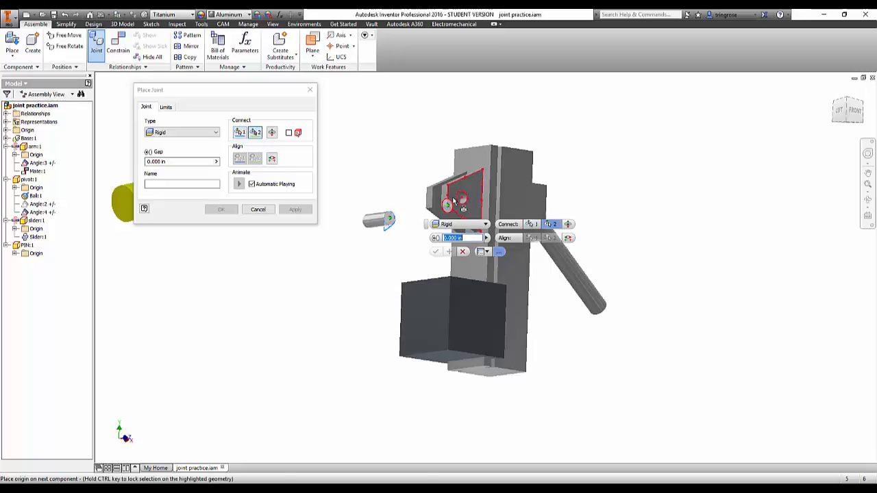
{"action": "left_click", "coordinate": [461, 198]}
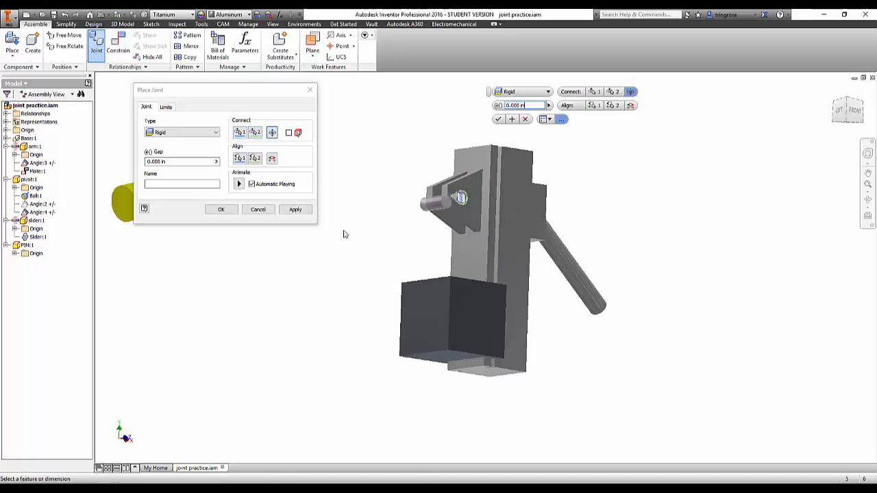
{"action": "scroll", "coordinate": [461, 200], "scroll_direction": "down", "scroll_amount": 5}
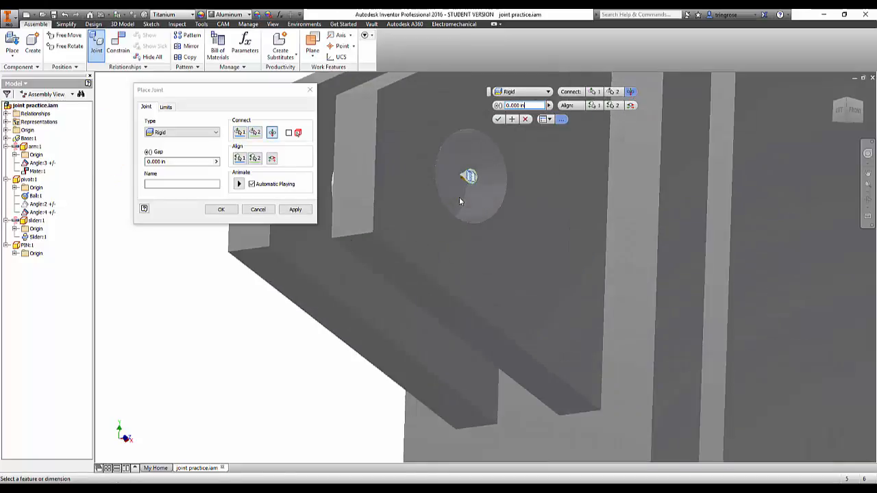
{"action": "left_click", "coordinate": [498, 119]}
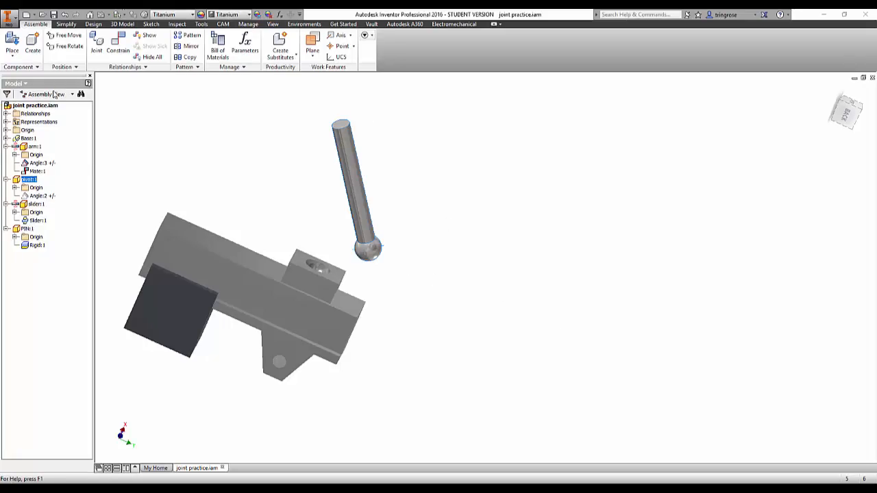
Connect the centre of the pivot rod's ball to the socket in the base's raised block with a Ball joint.
{"action": "left_click", "coordinate": [96, 45]}
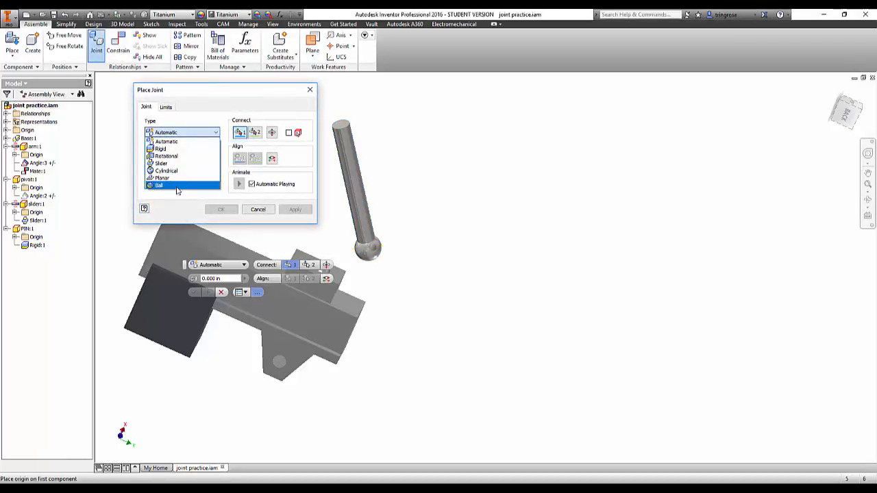
{"action": "left_click", "coordinate": [178, 184]}
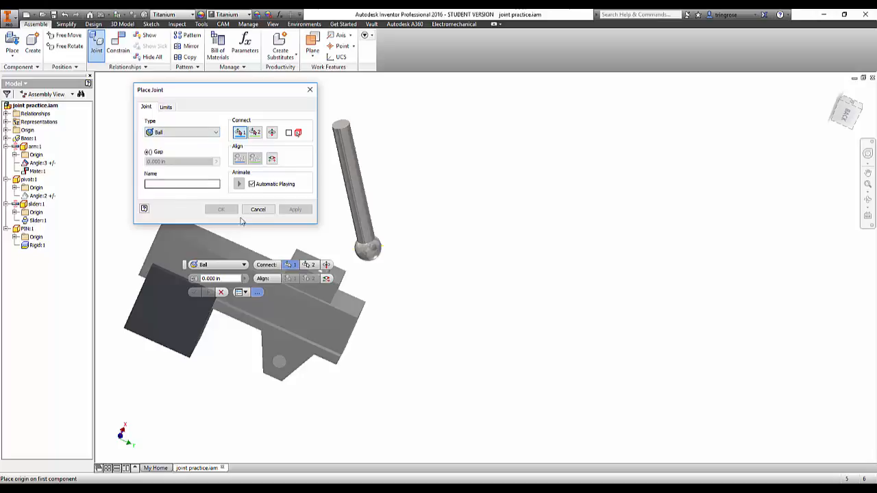
{"action": "left_click", "coordinate": [372, 251]}
{"action": "scroll", "coordinate": [357, 207], "scroll_direction": "up", "scroll_amount": 3}
{"action": "middle_click_drag", "start_coordinate": [356, 207], "coordinate": [417, 197]}
{"action": "scroll", "coordinate": [403, 219], "scroll_direction": "down", "scroll_amount": 5}
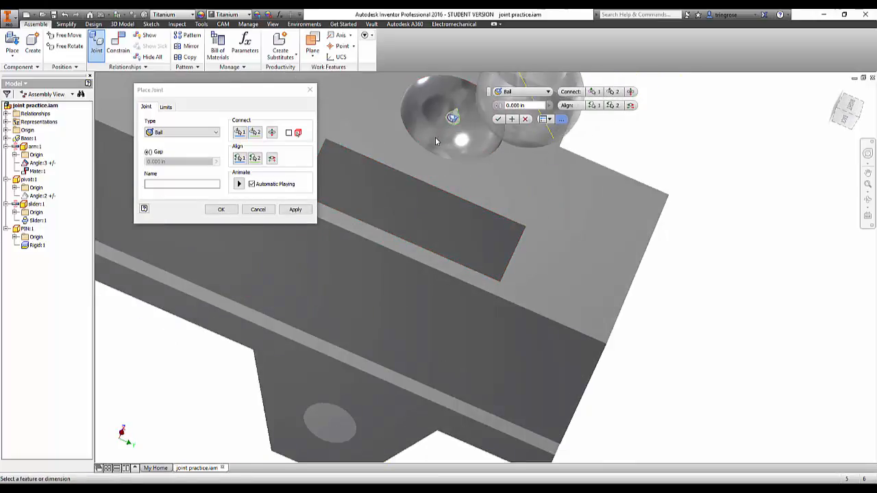
{"action": "scroll", "coordinate": [436, 140], "scroll_direction": "up", "scroll_amount": 3}
{"action": "middle_click_drag", "start_coordinate": [431, 151], "coordinate": [387, 317]}
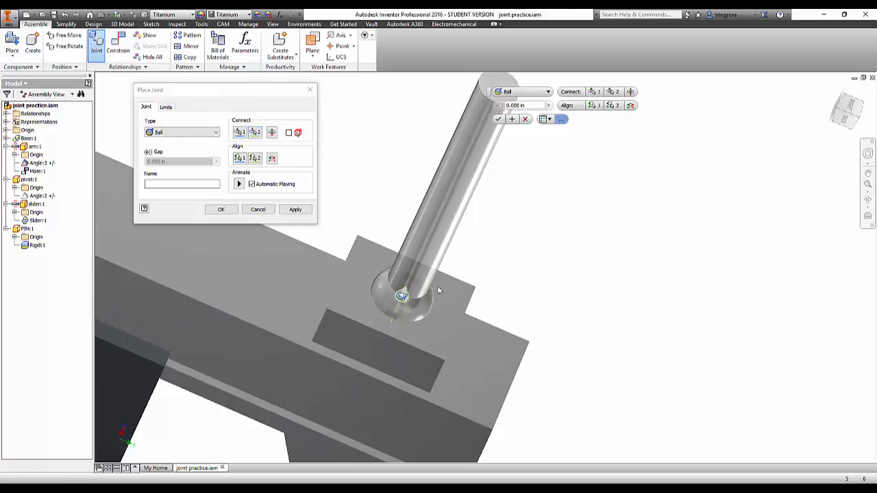
{"action": "left_click", "coordinate": [168, 108]}
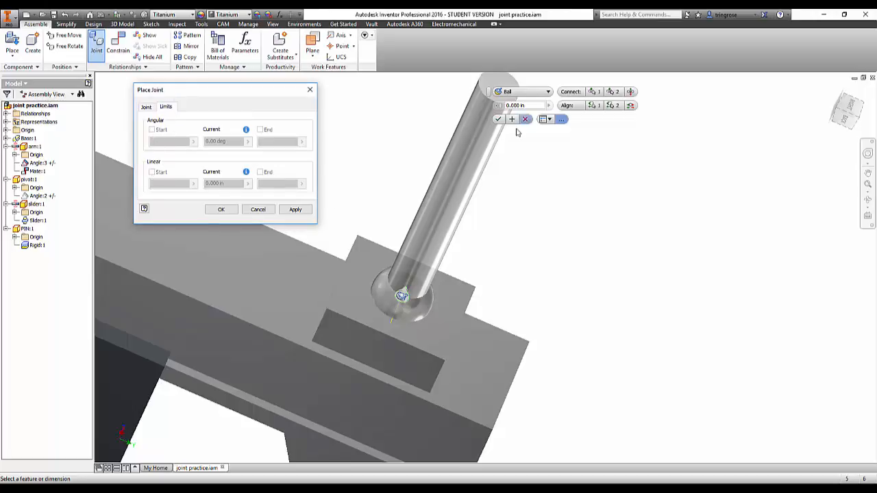
{"action": "left_click", "coordinate": [498, 120]}
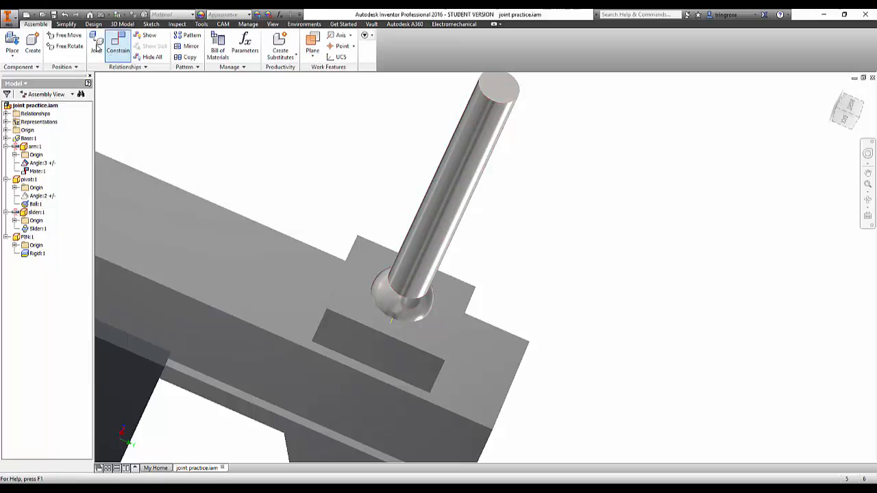
Add an Undirected Angle constraint between the pivot rod and the base's flat face, limited to 45.00 deg maximum and 0.00 deg minimum.
{"action": "left_click", "coordinate": [116, 43]}
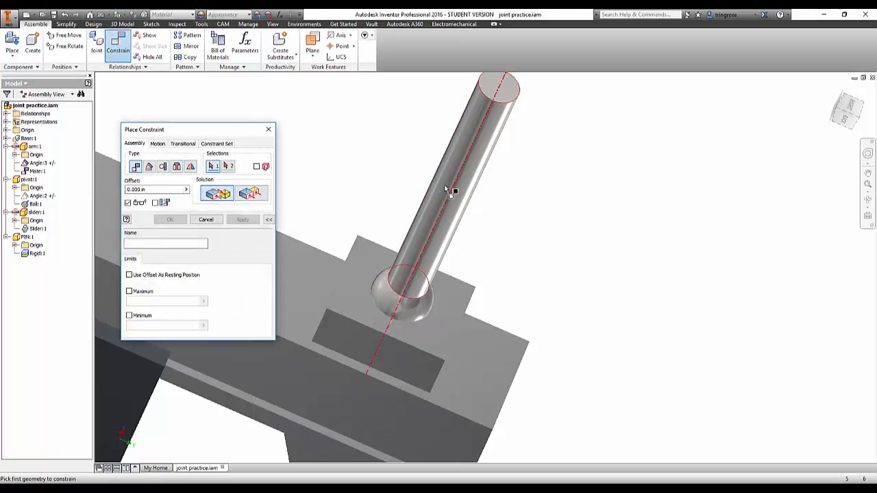
{"action": "left_click", "coordinate": [149, 168]}
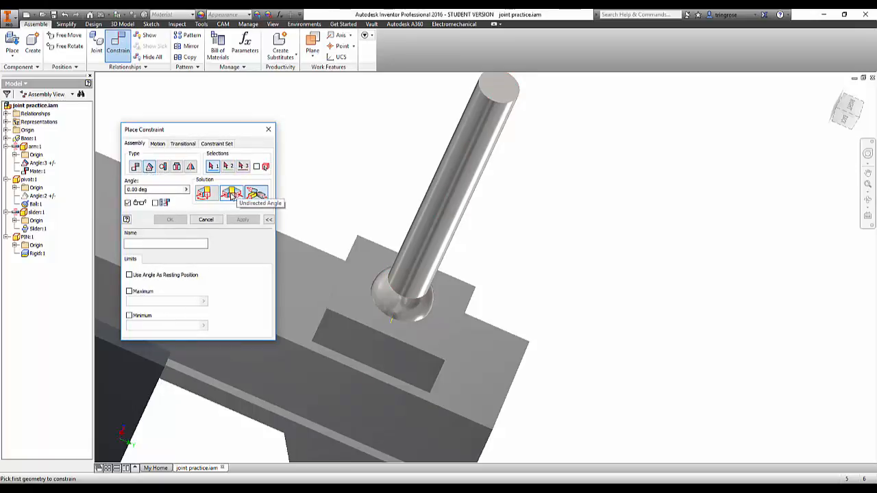
{"action": "left_click", "coordinate": [232, 195]}
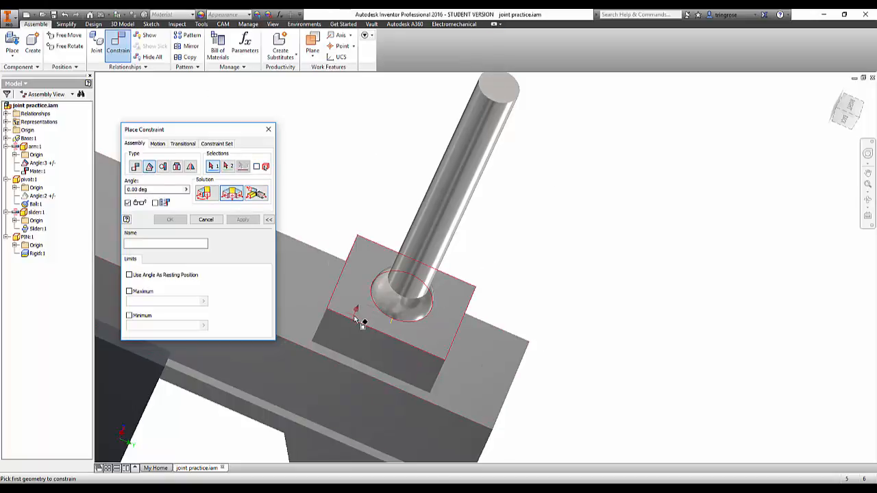
{"action": "left_click", "coordinate": [448, 187]}
{"action": "left_click", "coordinate": [302, 271]}
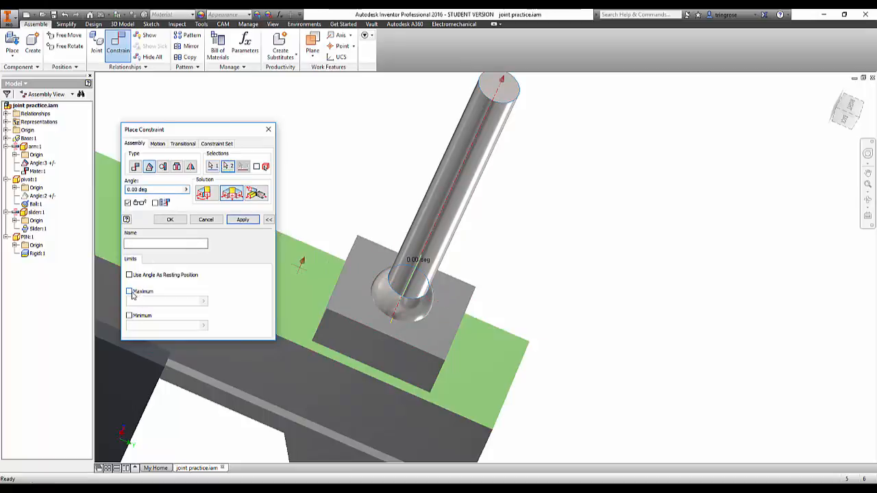
{"action": "left_click", "coordinate": [131, 292]}
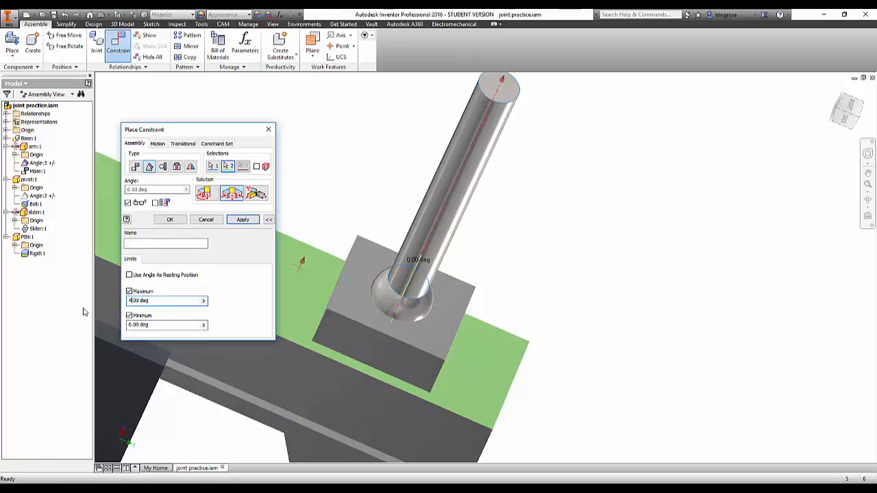
{"action": "scroll", "coordinate": [315, 222], "scroll_direction": "down", "scroll_amount": 5}
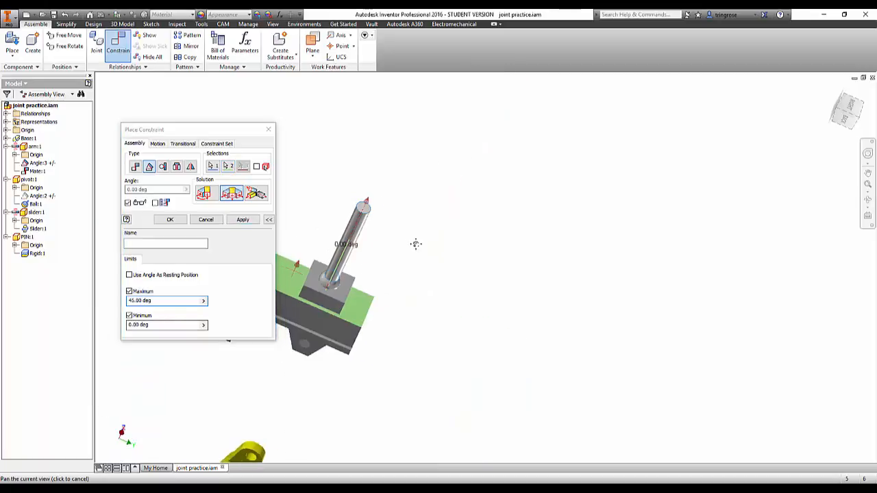
{"action": "left_click", "coordinate": [244, 220]}
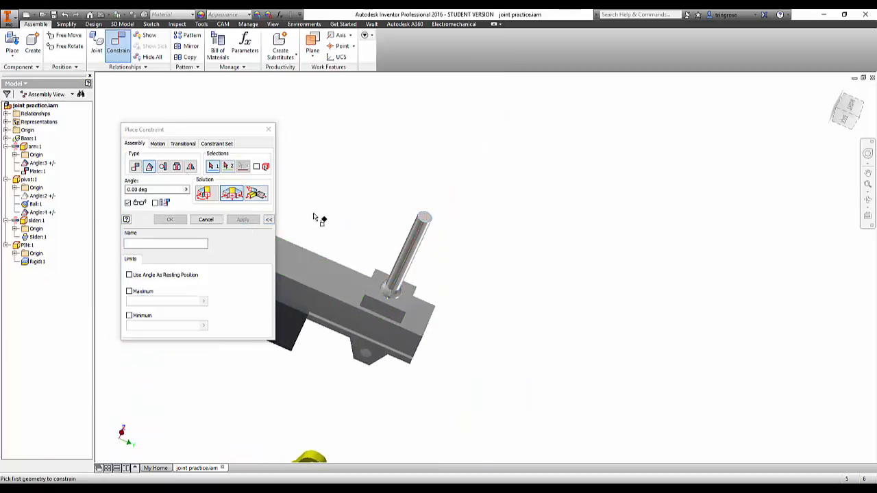
{"action": "left_click", "coordinate": [205, 219]}
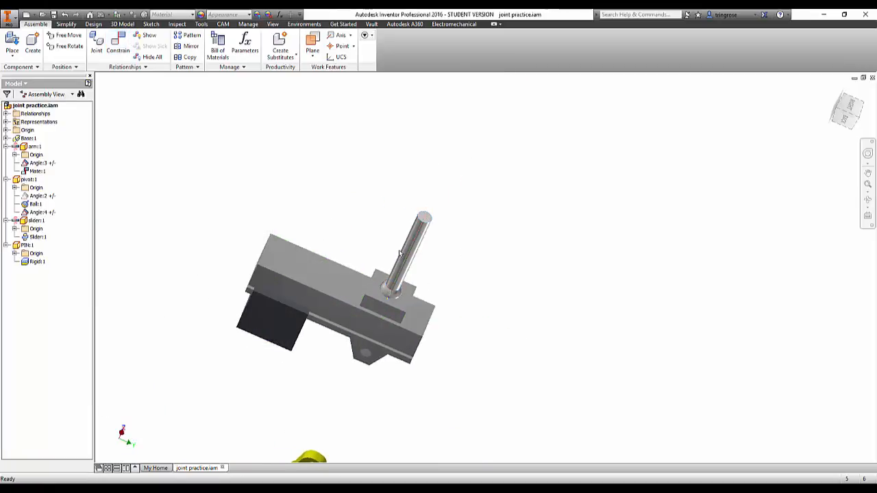
Swing the pivot rod about its ball socket to test its angular limits.
{"action": "left_click_drag", "start_coordinate": [415, 235], "coordinate": [527, 352]}
{"action": "scroll", "coordinate": [385, 310], "scroll_direction": "up", "scroll_amount": 5}
{"action": "left_click_drag", "start_coordinate": [386, 286], "coordinate": [394, 240]}
Swing the yellow arm towards the dark slider block and move the block along the base to test their contact.
{"action": "left_click_drag", "start_coordinate": [475, 189], "coordinate": [366, 218]}
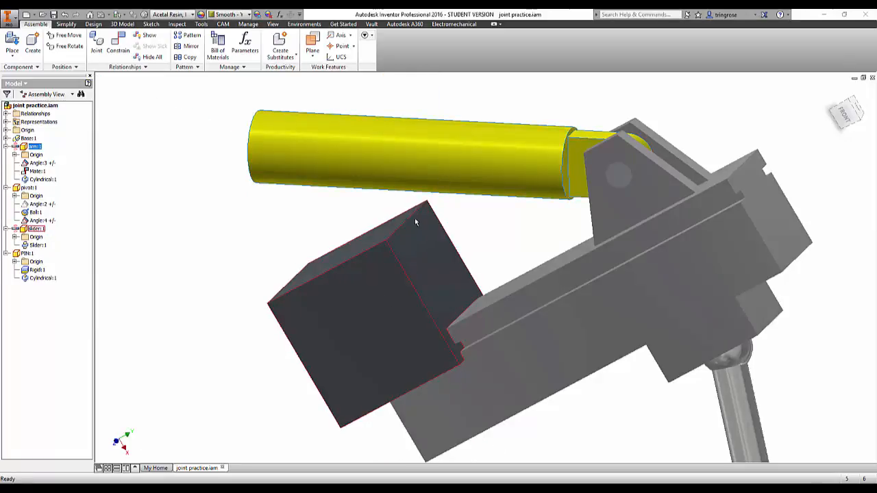
{"action": "left_click_drag", "start_coordinate": [426, 173], "coordinate": [462, 196]}
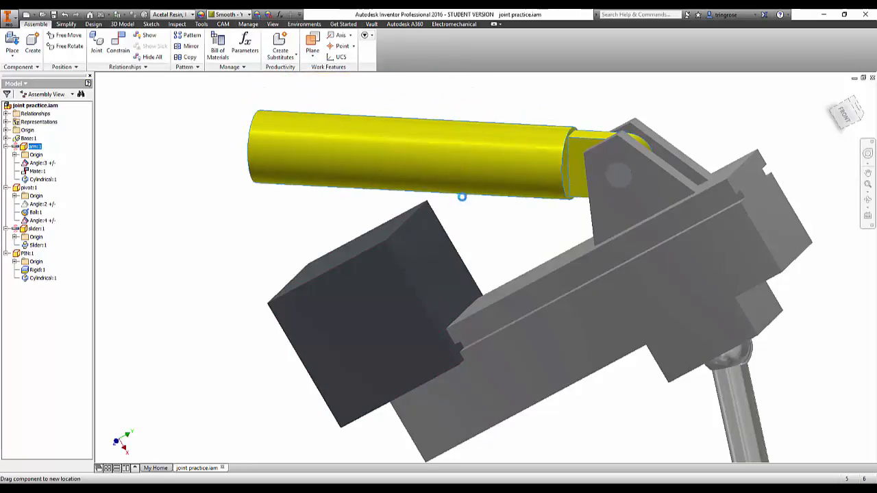
{"action": "left_click_drag", "start_coordinate": [415, 271], "coordinate": [439, 301]}
{"action": "scroll", "coordinate": [425, 301], "scroll_direction": "up", "scroll_amount": 4}
{"action": "middle_click_drag", "start_coordinate": [426, 301], "coordinate": [445, 302], "text": "shift"}
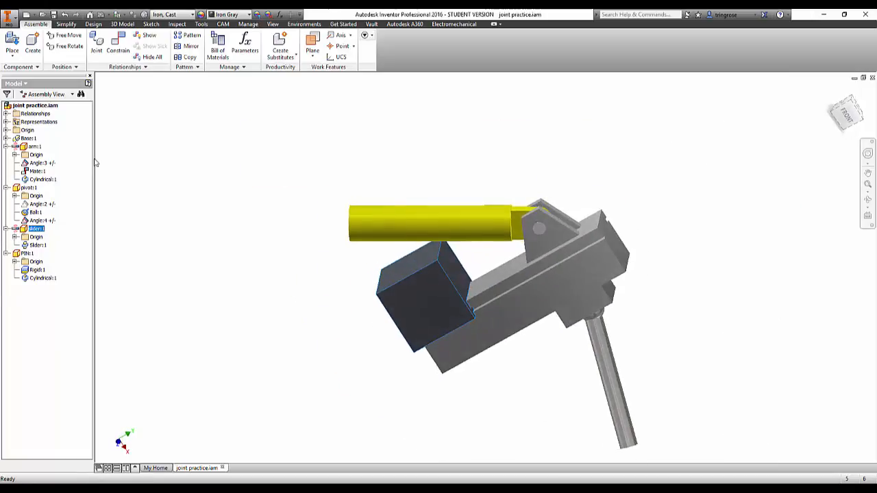
Check the Contact Set option of the yellow arm and of the slider block.
{"action": "scroll", "coordinate": [440, 272], "scroll_direction": "down", "scroll_amount": 3}
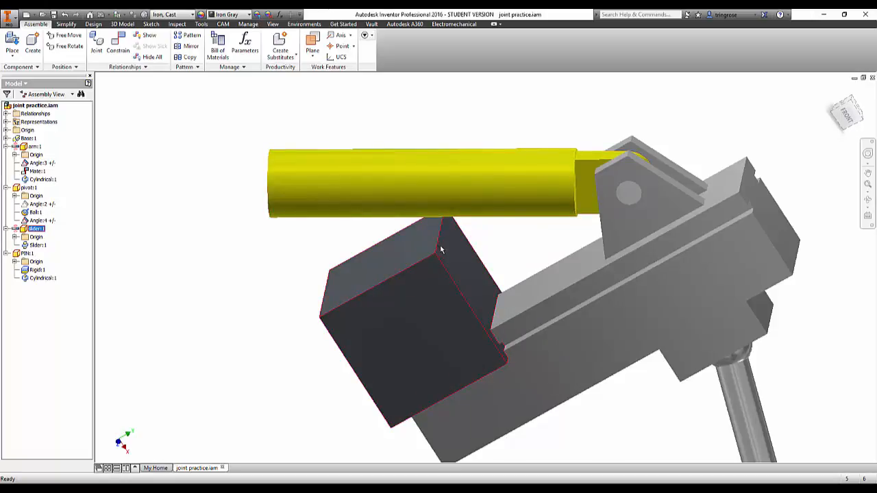
{"action": "right_click", "coordinate": [392, 204]}
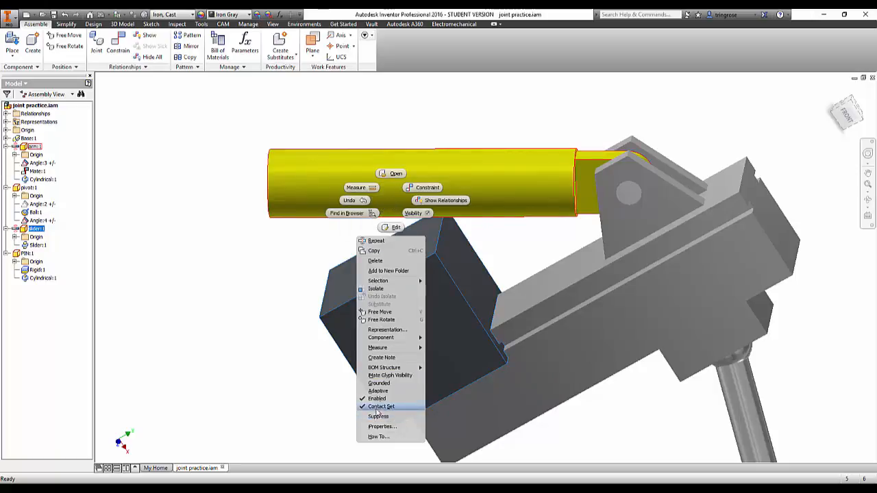
{"action": "left_click", "coordinate": [270, 376]}
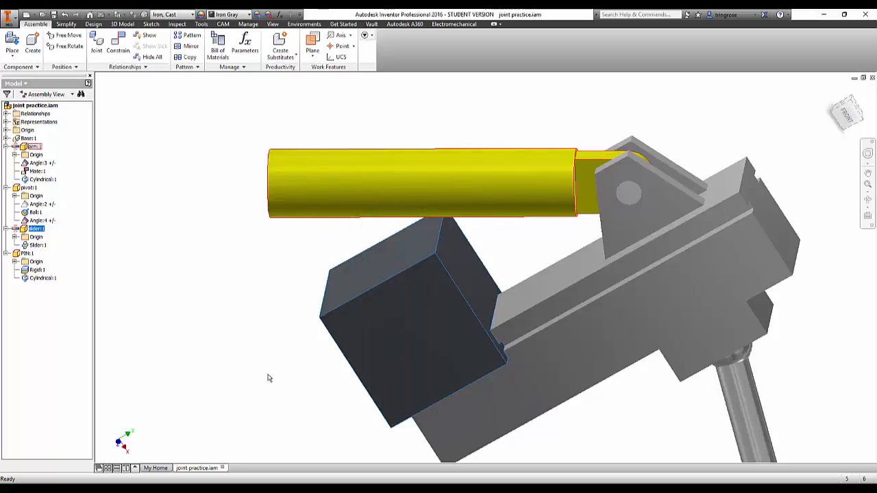
{"action": "right_click", "coordinate": [422, 282]}
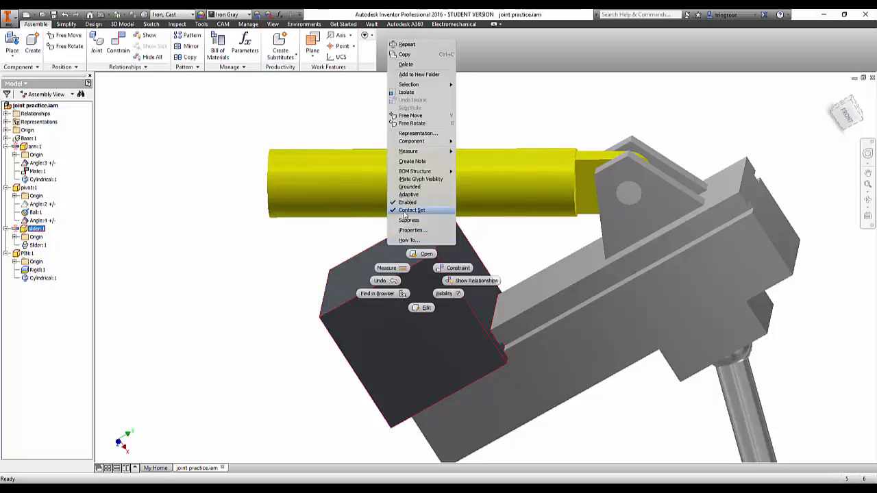
{"action": "left_click", "coordinate": [266, 290]}
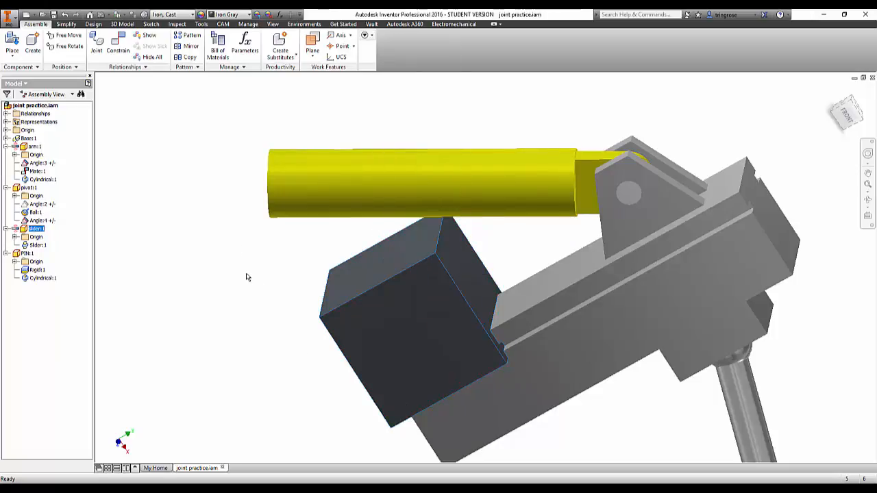
Slide the dark block along the base and activate the contact solver for the assembly.
{"action": "left_click", "coordinate": [177, 24]}
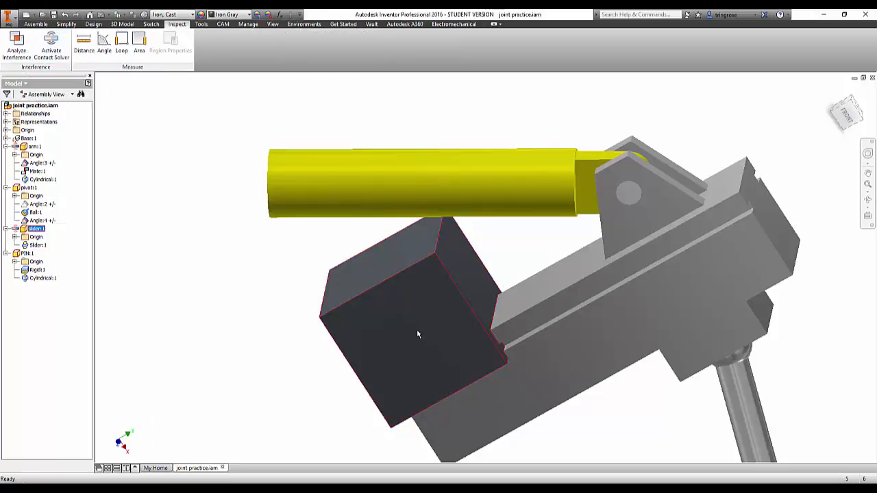
{"action": "left_click_drag", "start_coordinate": [418, 334], "coordinate": [505, 276]}
{"action": "left_click", "coordinate": [52, 45]}
Alternately lower the yellow arm and push the slider block towards the bracket to examine how the parts drive each other.
{"action": "left_click_drag", "start_coordinate": [482, 121], "coordinate": [440, 213]}
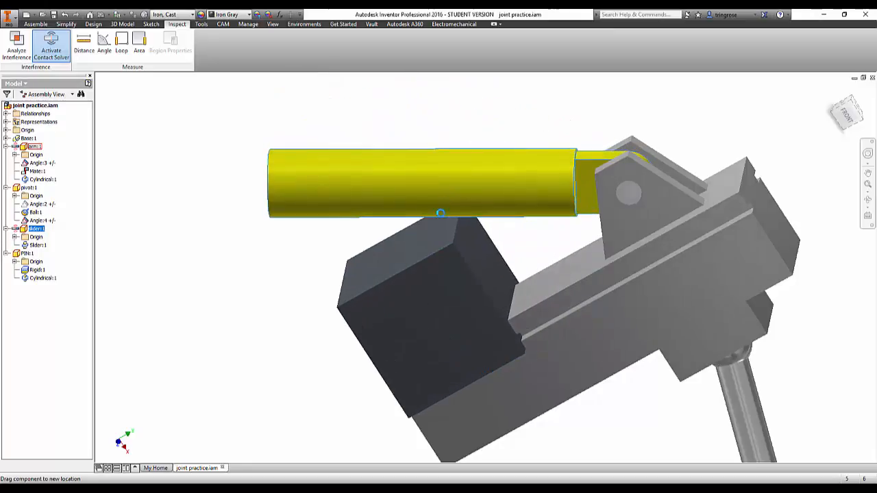
{"action": "left_click_drag", "start_coordinate": [425, 274], "coordinate": [504, 224]}
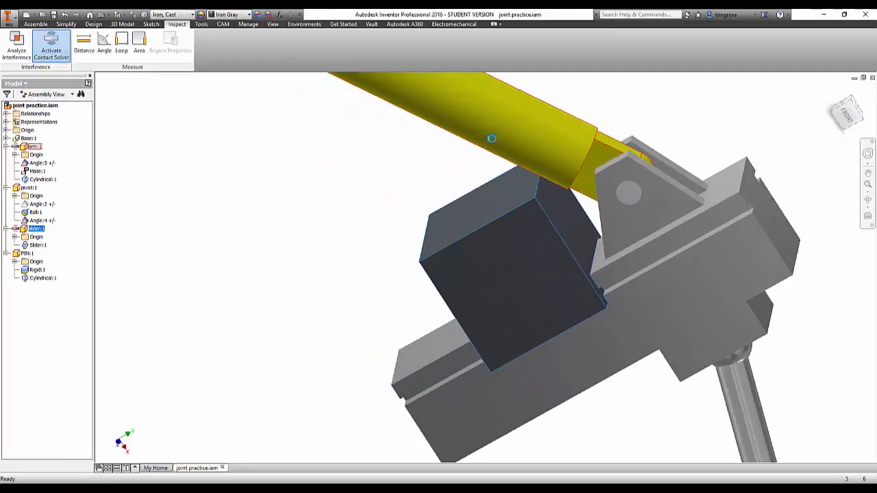
{"action": "left_click_drag", "start_coordinate": [492, 138], "coordinate": [454, 205]}
{"action": "left_click_drag", "start_coordinate": [434, 288], "coordinate": [510, 233]}
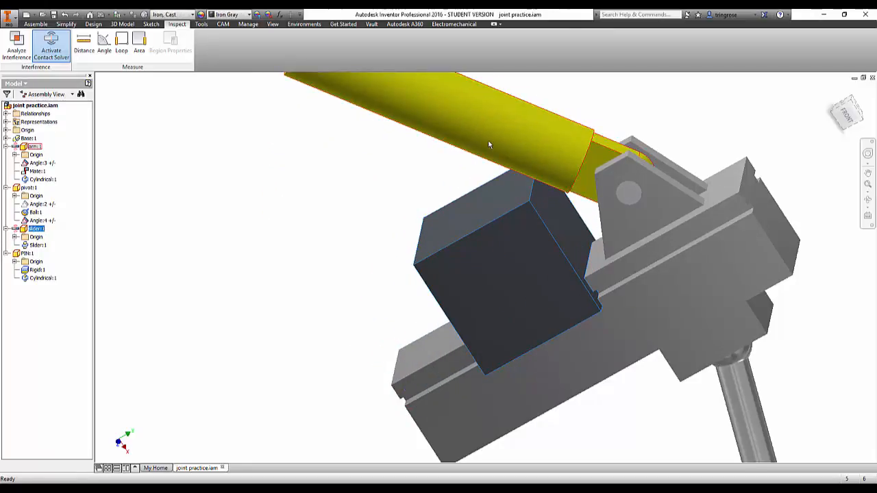
{"action": "left_click_drag", "start_coordinate": [489, 145], "coordinate": [431, 223]}
{"action": "left_click_drag", "start_coordinate": [436, 281], "coordinate": [480, 215]}
{"action": "left_click_drag", "start_coordinate": [469, 147], "coordinate": [416, 202]}
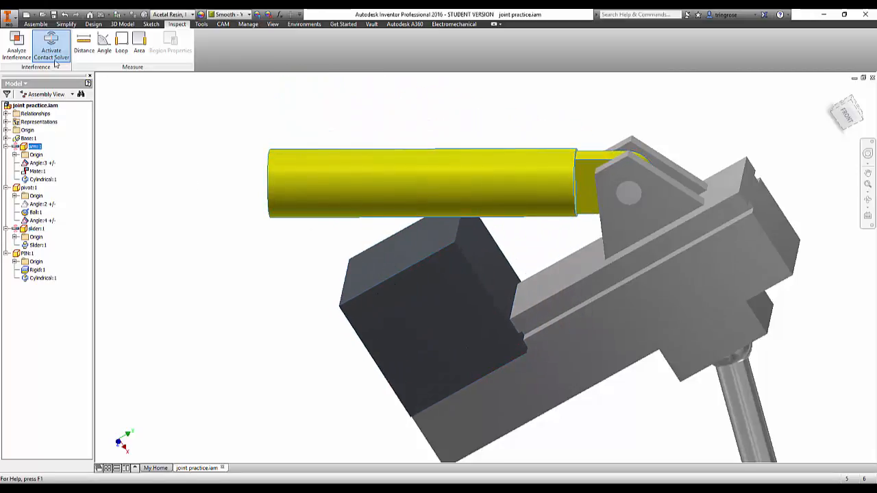
{"action": "left_click", "coordinate": [54, 59]}
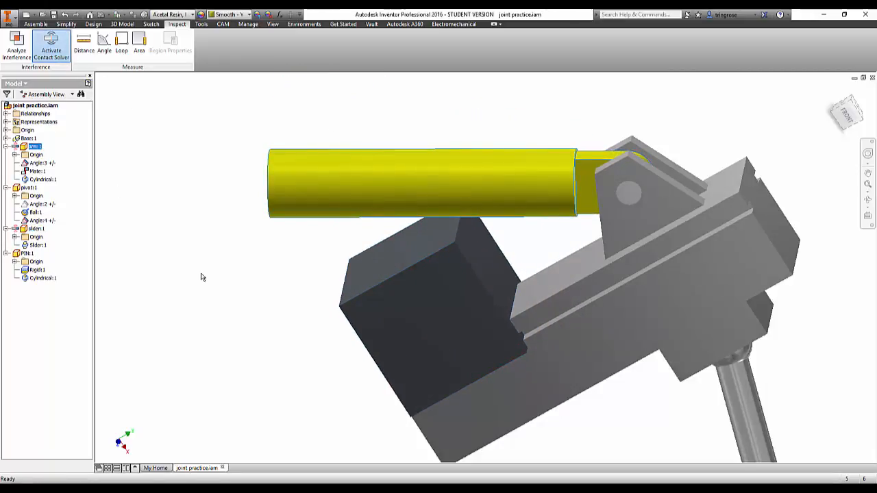